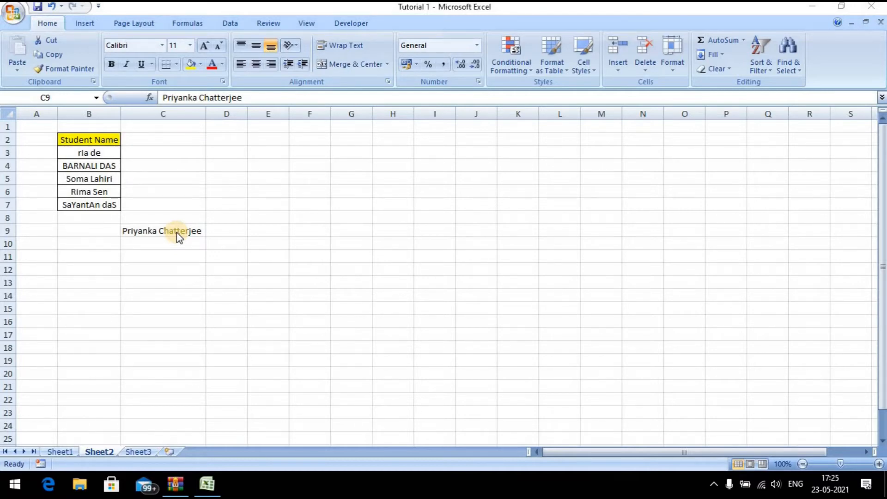
click(178, 235)
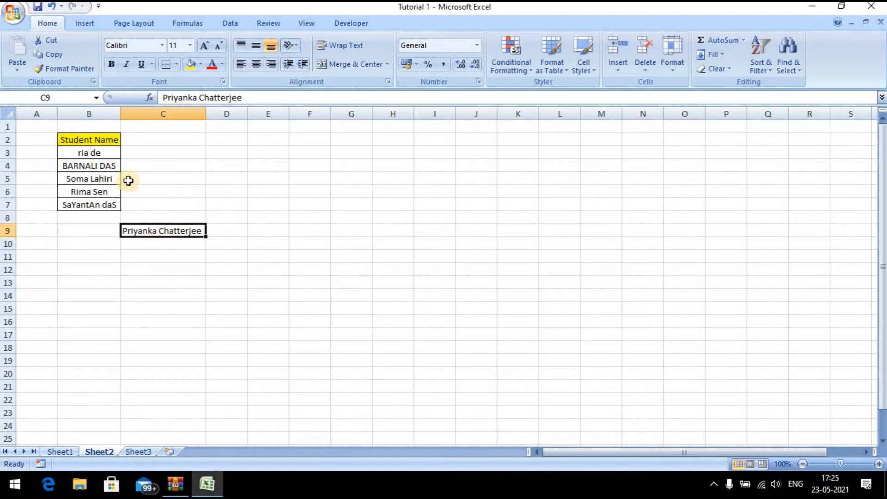
click(109, 143)
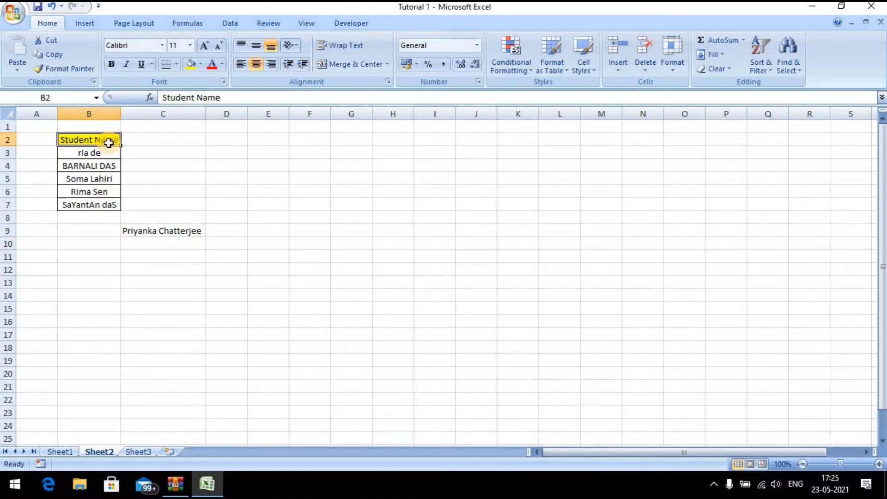
key(shift+Down)
key(shift+Down)
key(shift+Down)
key(shift+Down)
key(shift+Down)
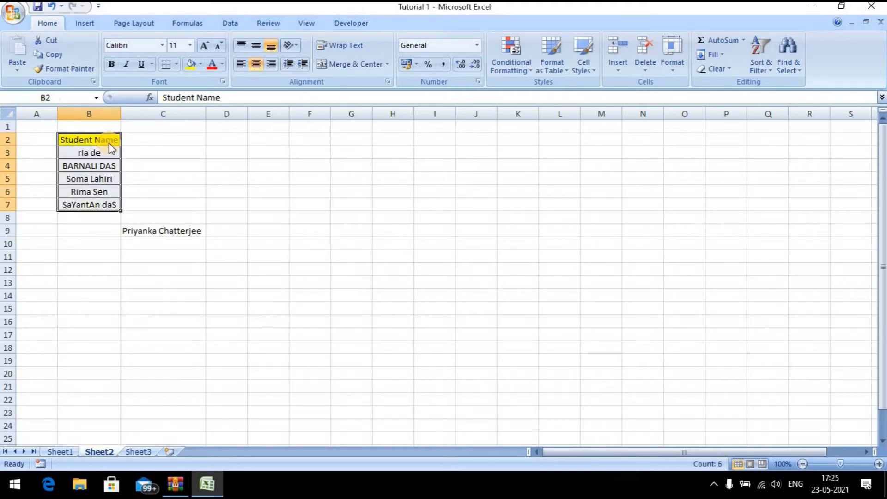
click(109, 144)
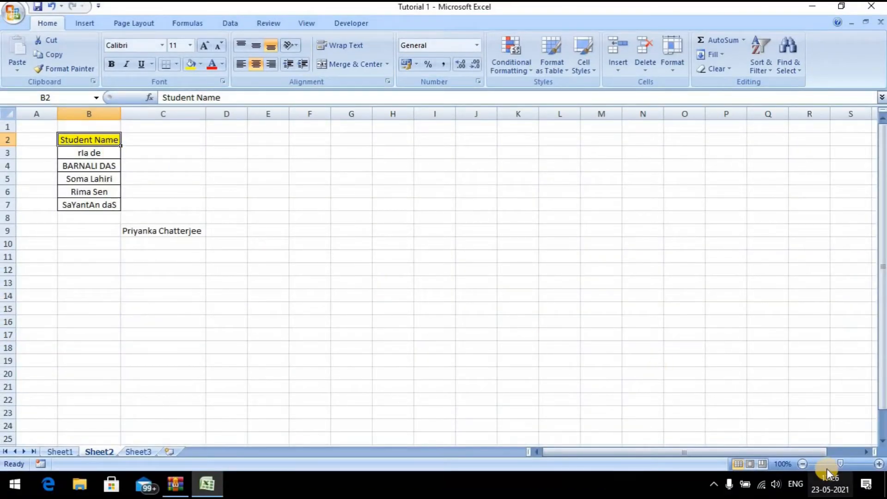
click(855, 463)
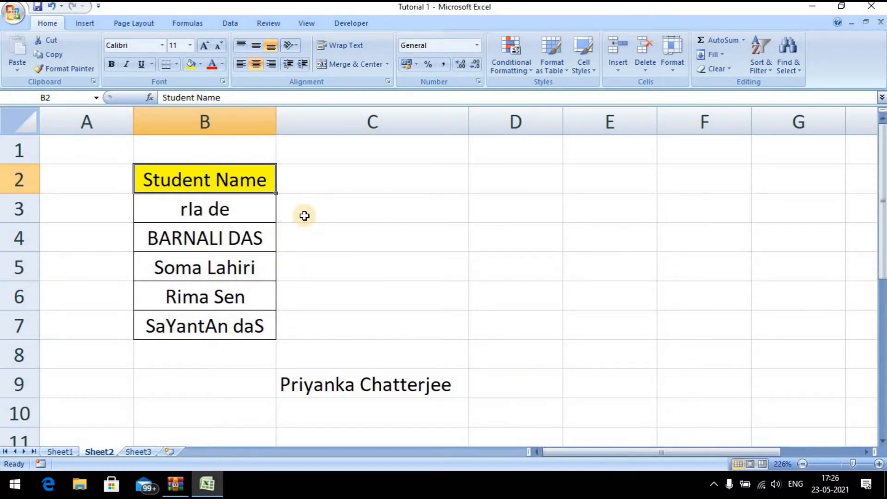
click(261, 209)
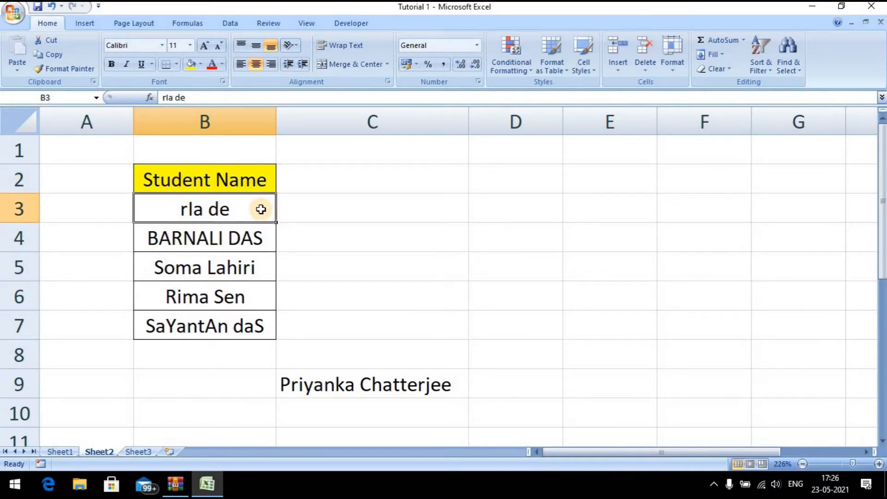
key(shift+Down)
key(shift+Down)
key(shift+Down)
key(shift+Down)
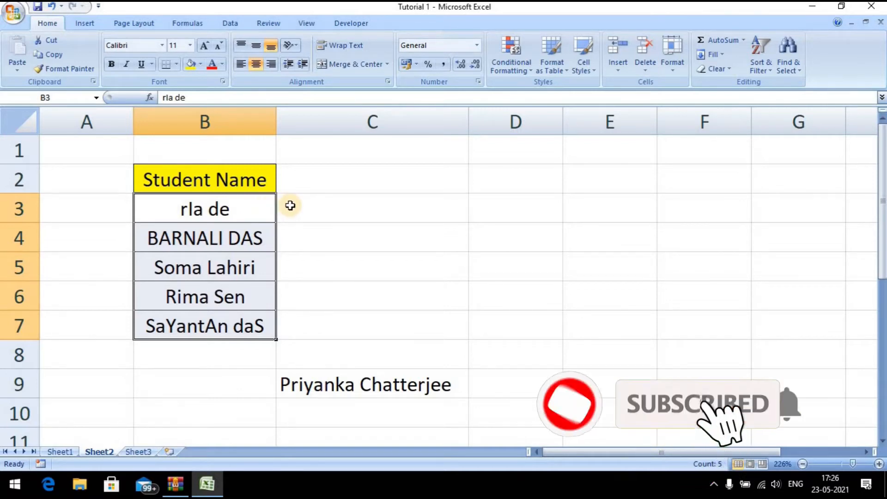
click(232, 389)
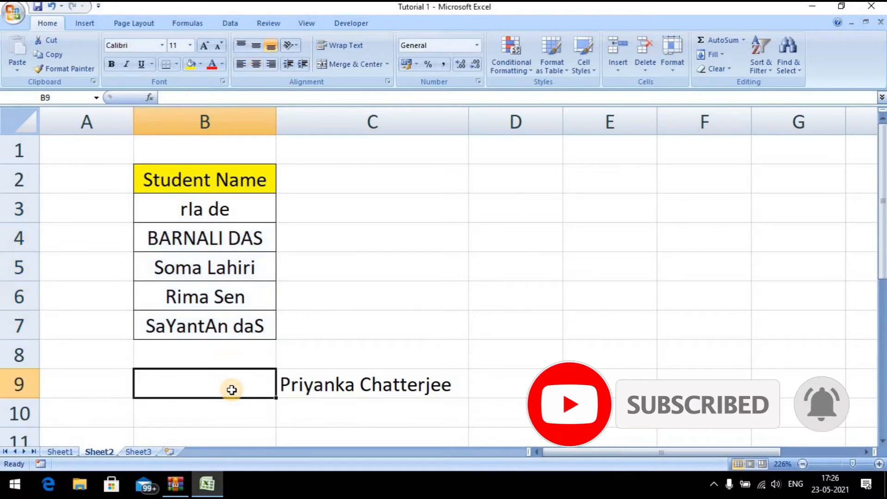
key(Down)
key(Down)
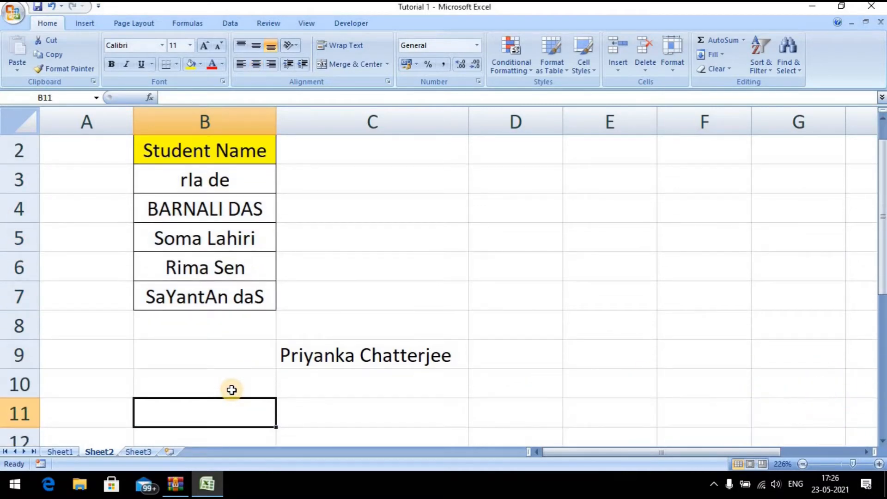
key(Up)
key(Down)
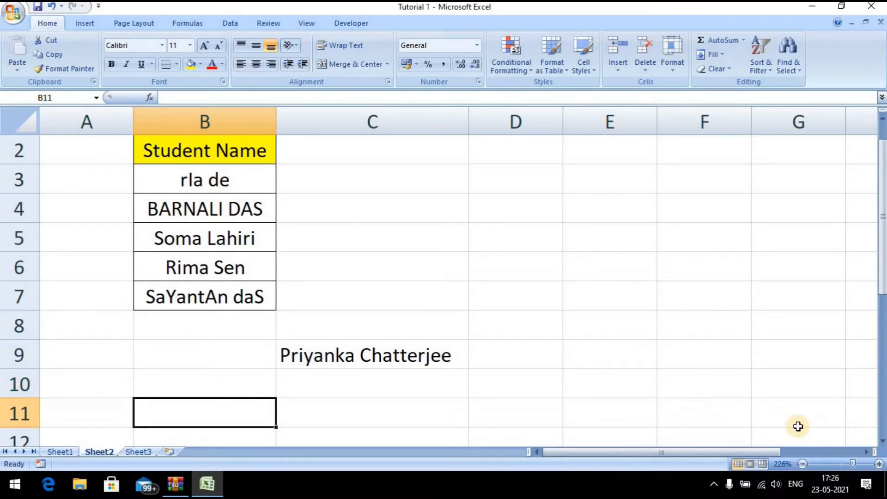
click(839, 460)
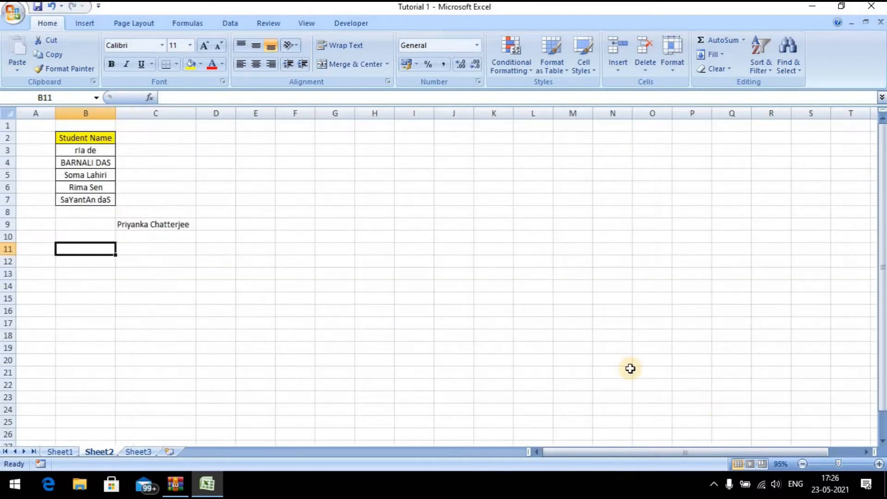
Zoom the sheet to about 135%, label cell B11 'Upper', and select C11 beside it
click(844, 459)
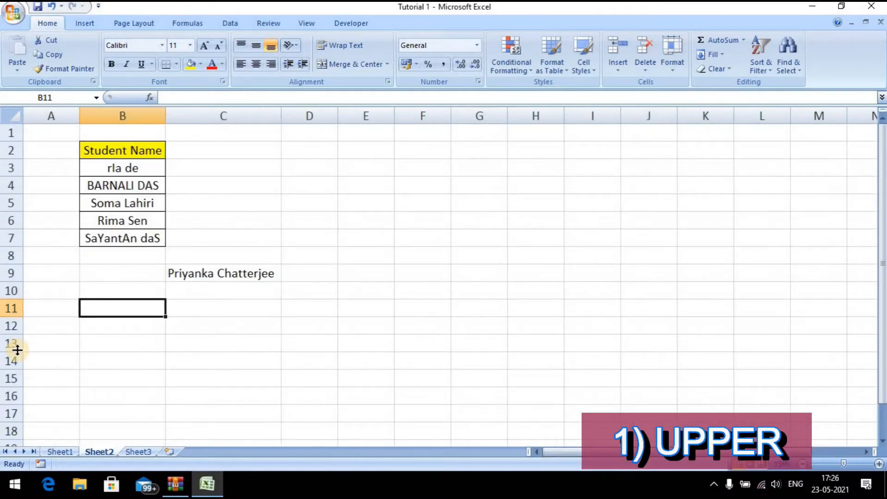
text(U)
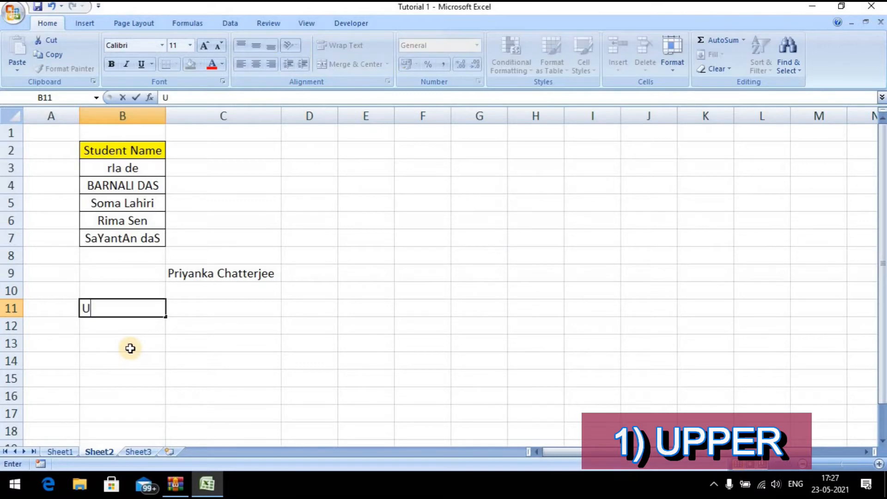
text(pper)
key(Return)
key(Up)
key(Right)
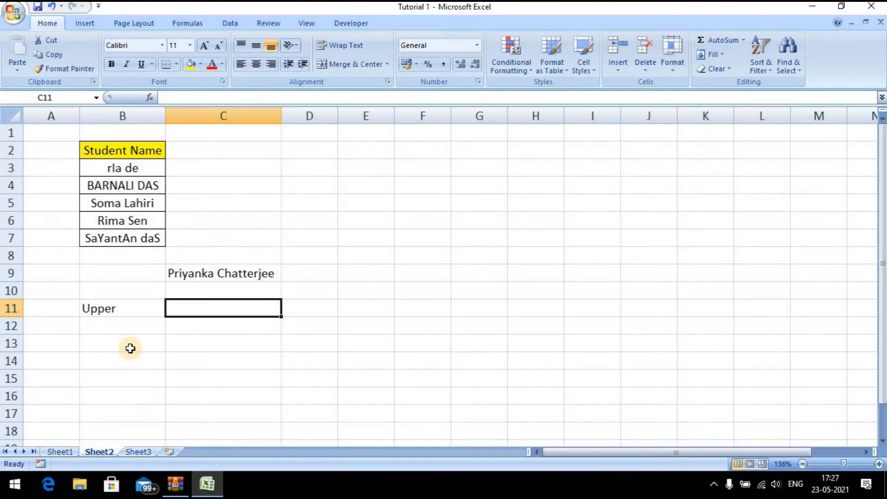
click(218, 276)
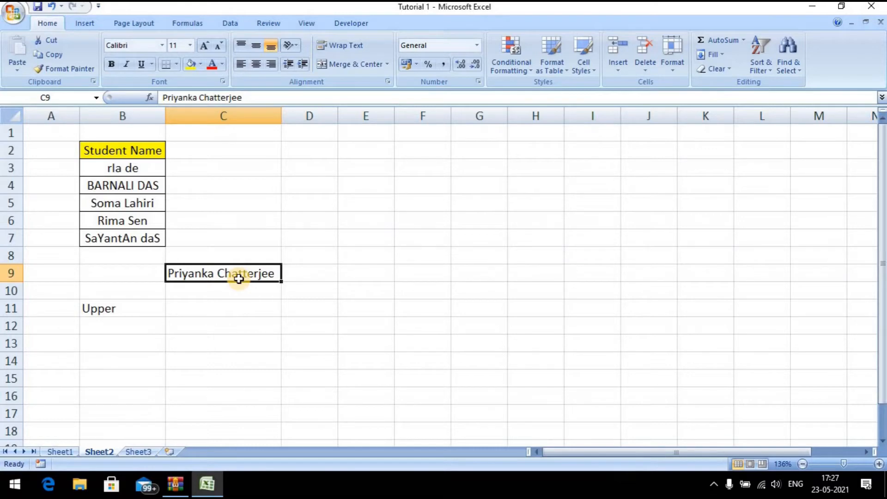
click(192, 310)
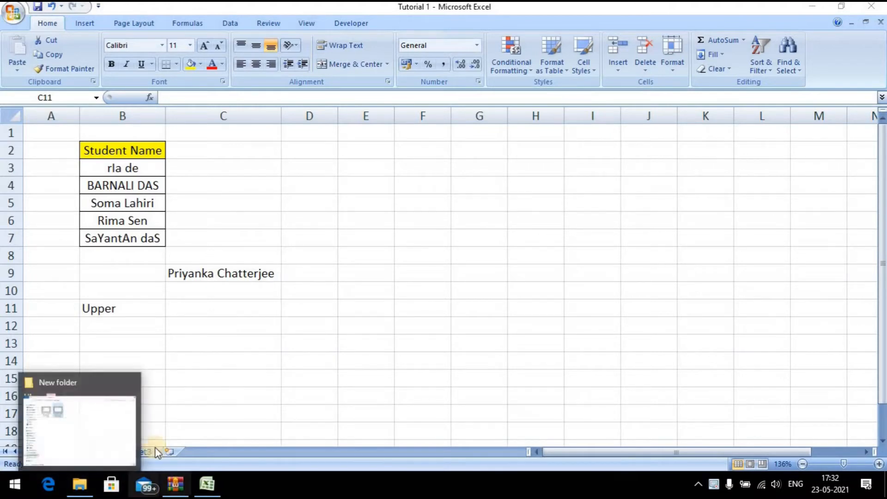
click(213, 306)
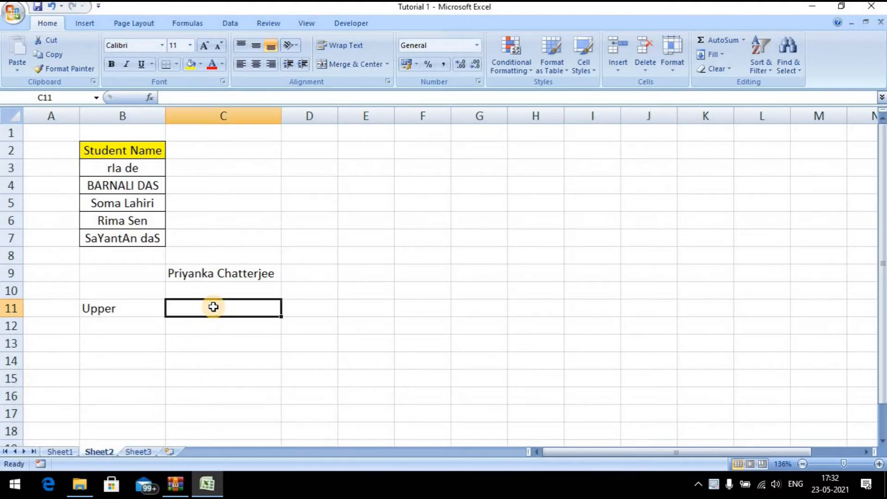
text(=)
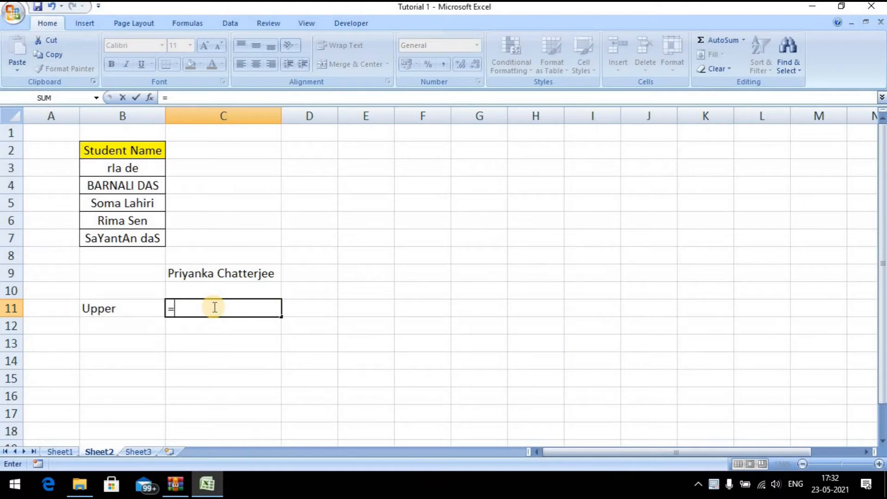
text(upper)
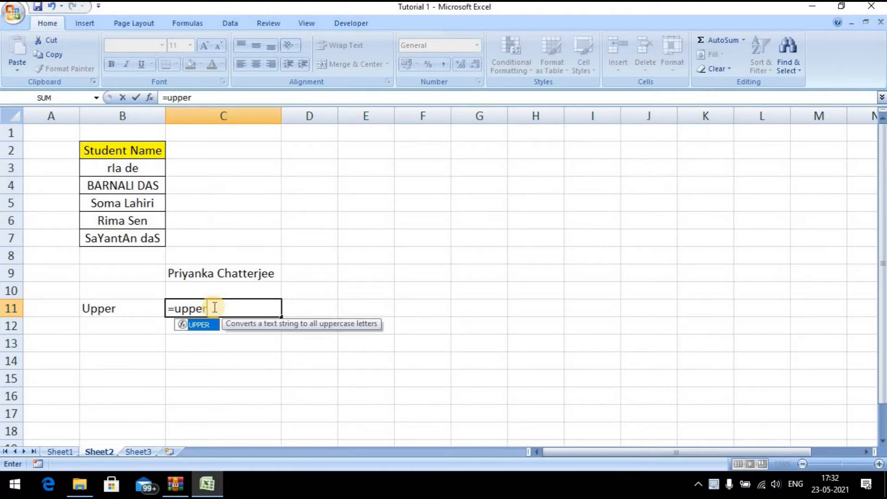
key(Tab)
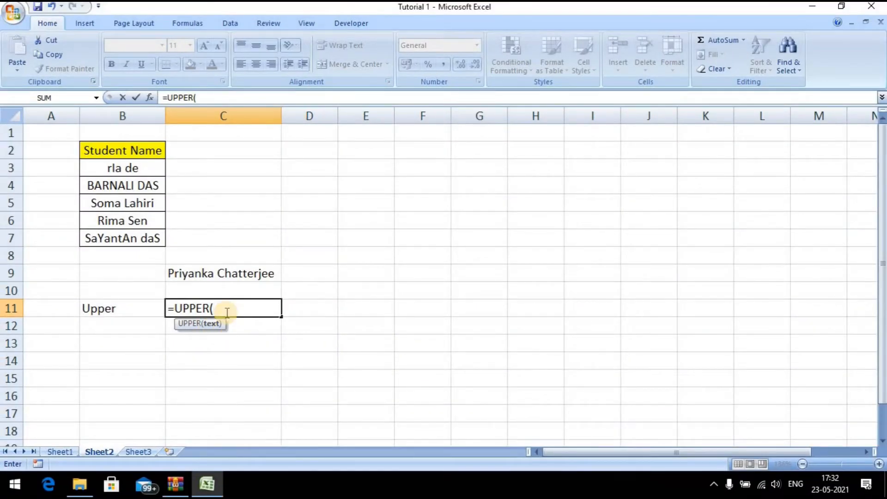
click(234, 274)
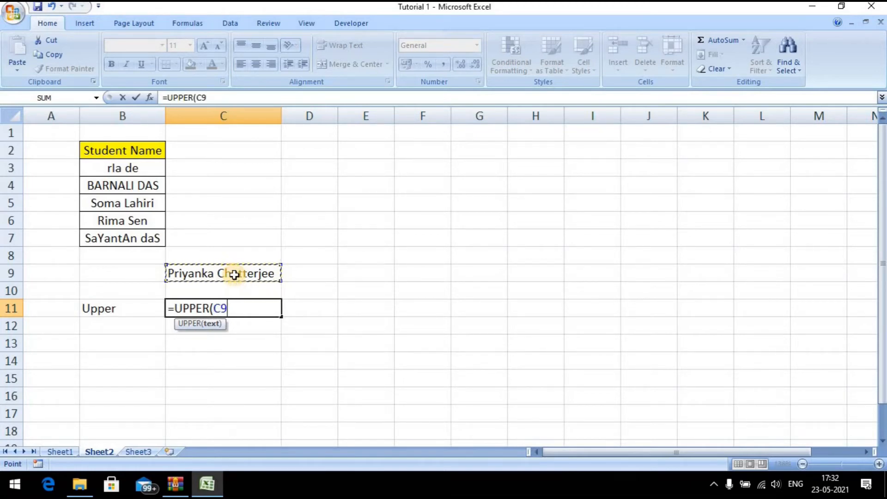
text())
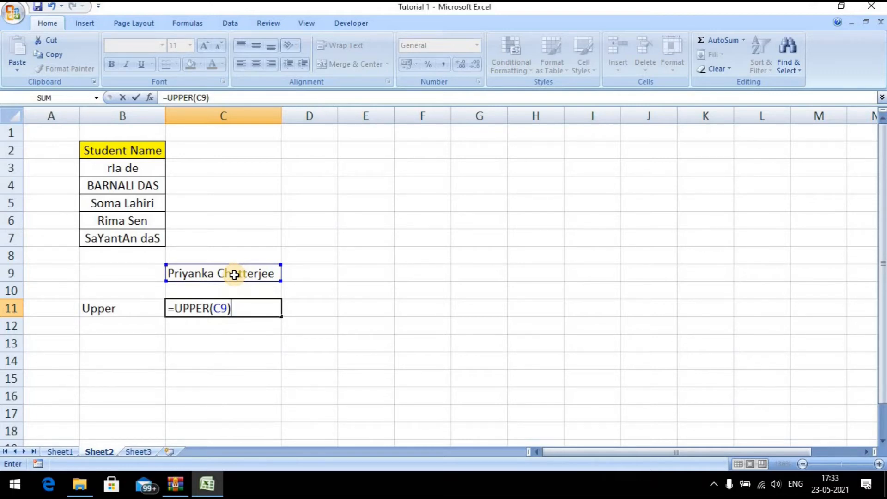
key(Return)
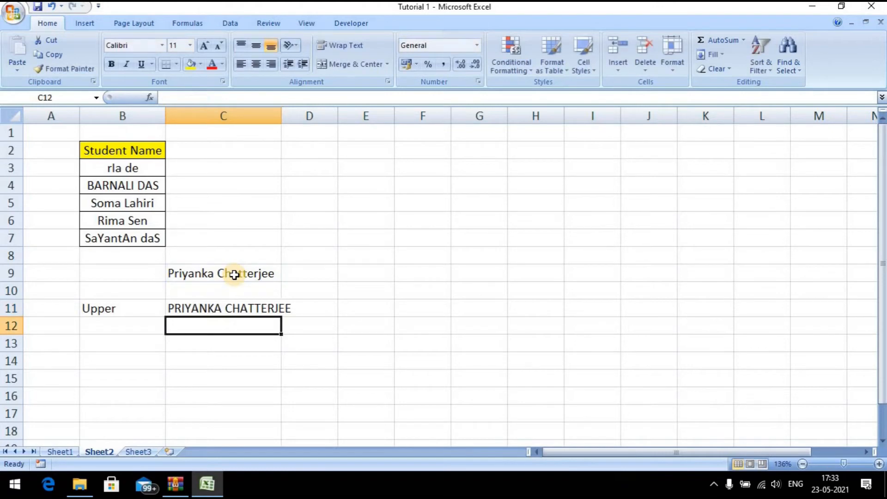
key(Up)
AutoFit column C's width to fit the uppercase name
key(alt)
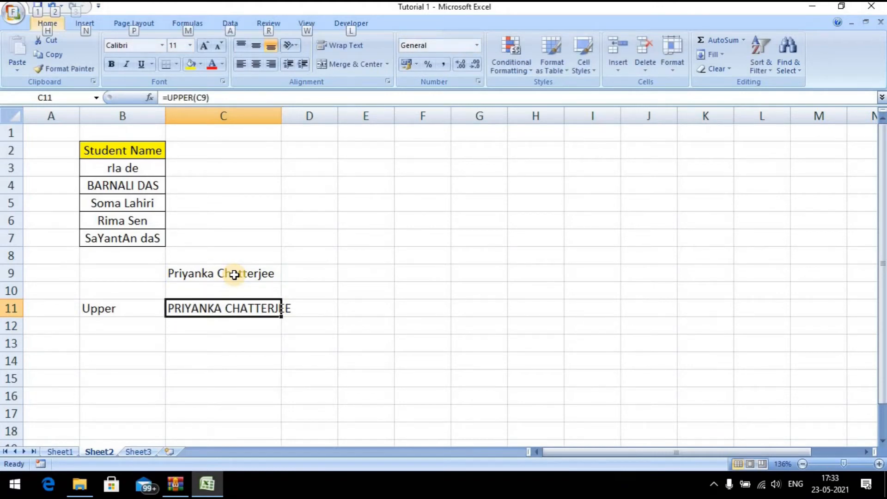
key(o)
key(c)
key(a)
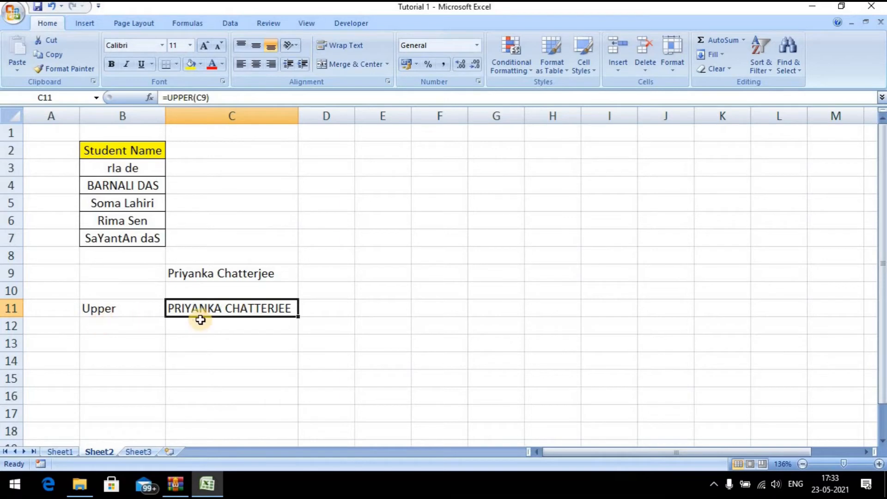
Type the label 'Lower' into B12 under Upper and settle on the empty C12
click(126, 326)
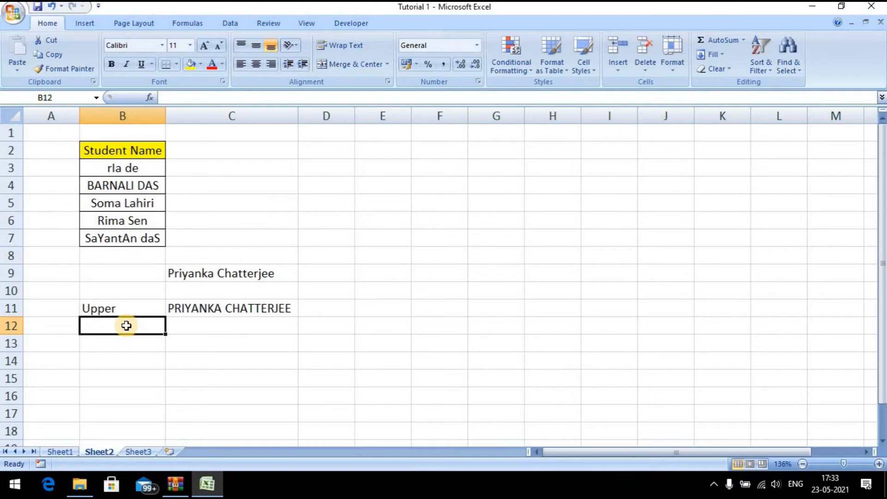
text(lo)
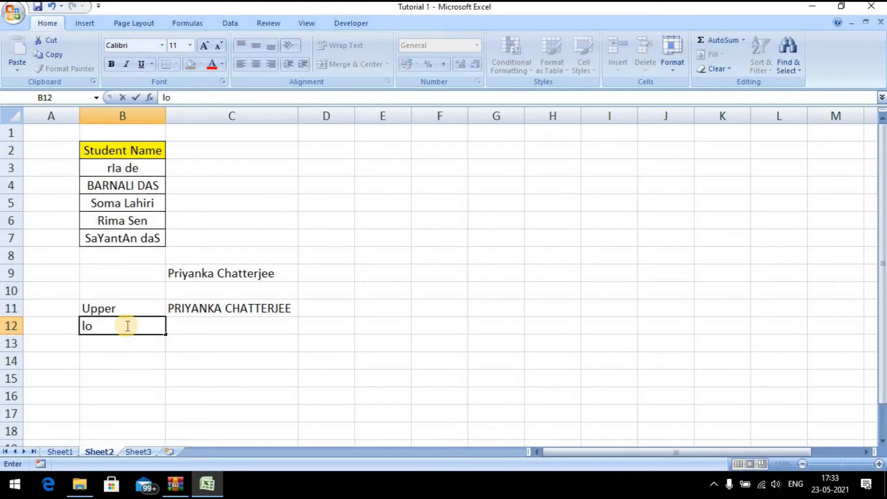
key(BackSpace)
key(BackSpace)
text(Lower)
key(Return)
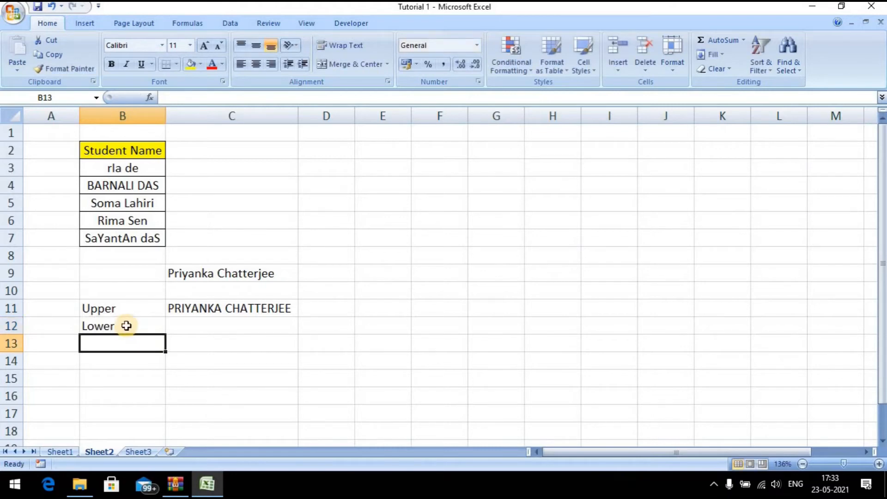
click(126, 326)
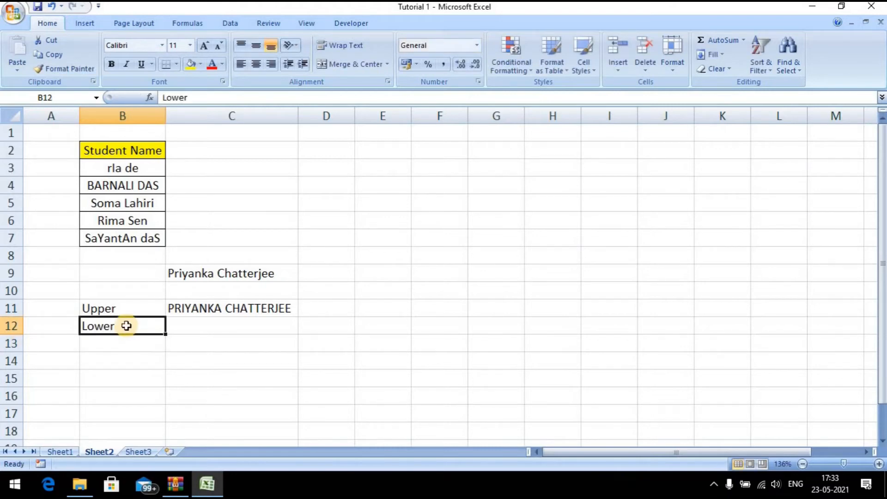
key(Tab)
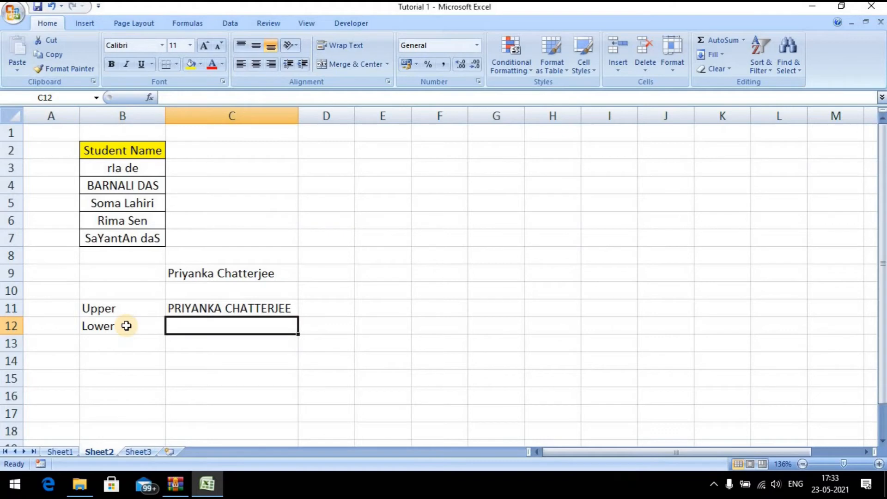
key(Up)
key(Down)
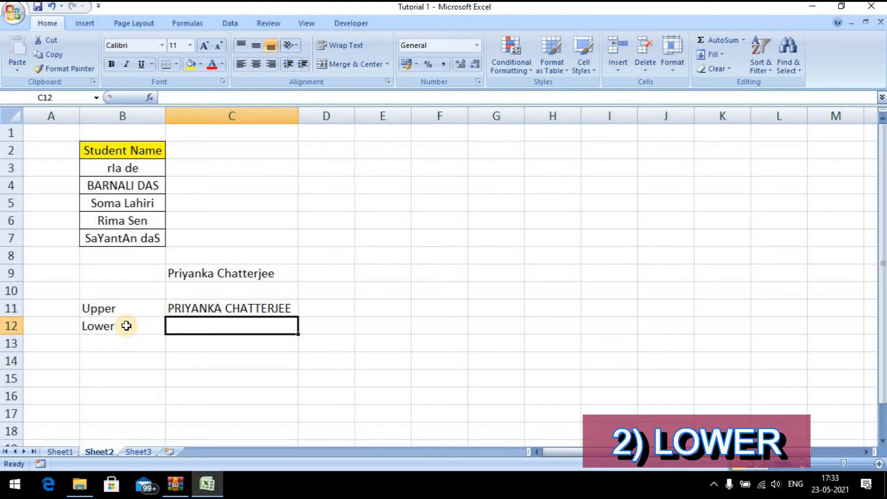
key(Up)
key(Down)
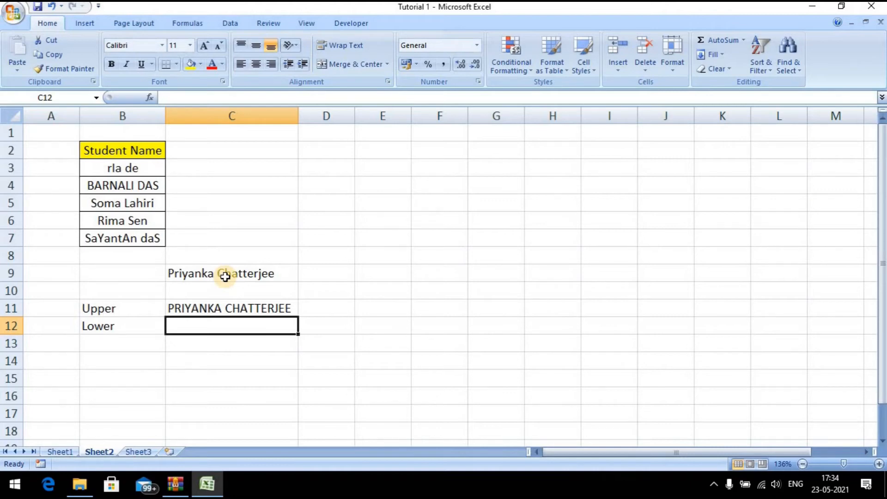
text(=)
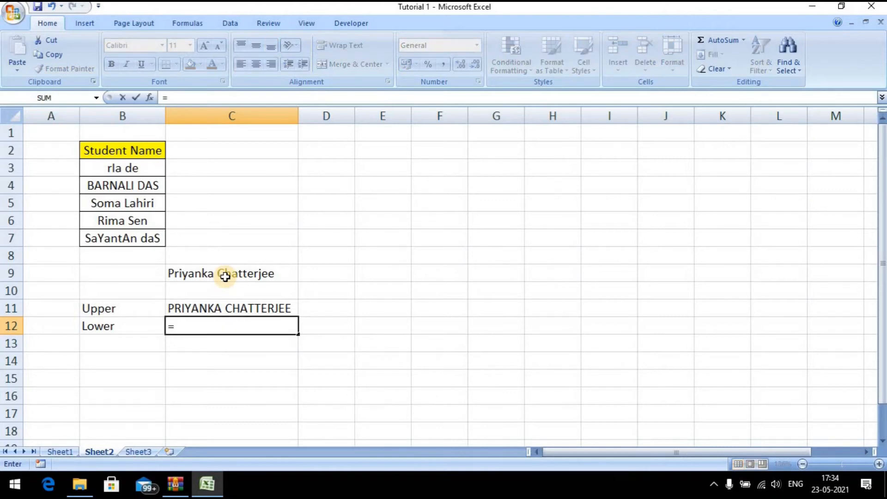
text(lower)
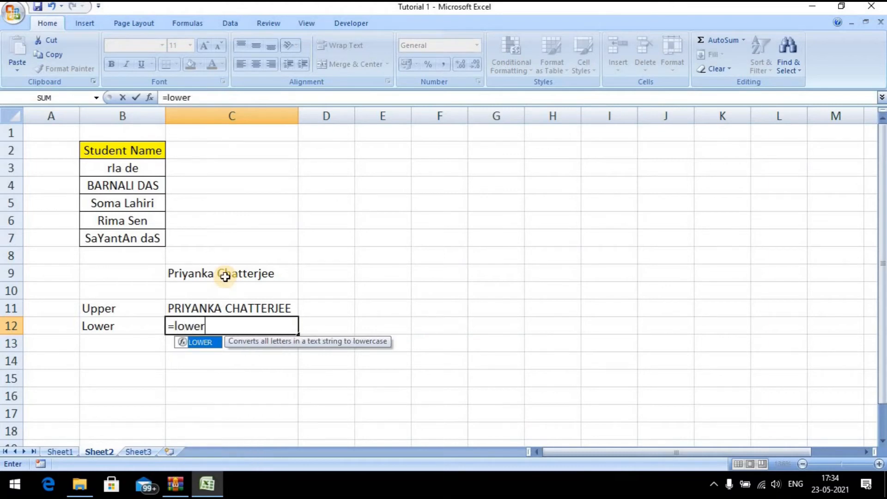
key(Tab)
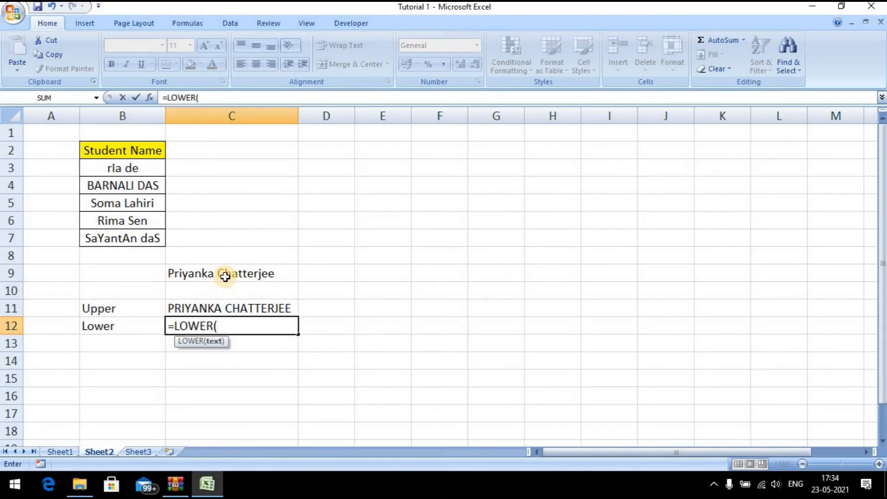
click(227, 274)
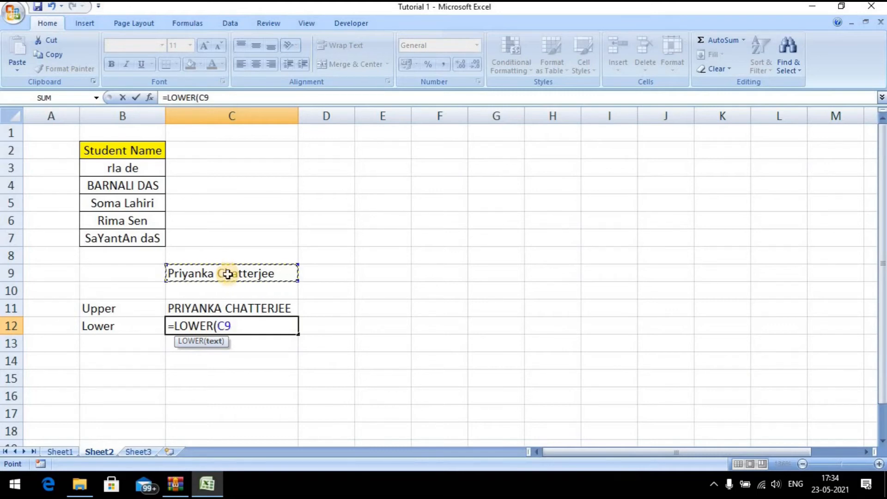
text())
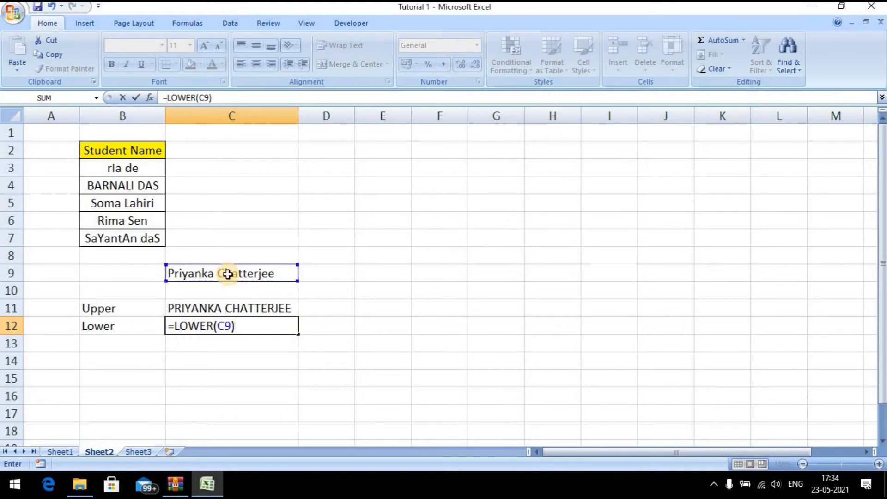
key(Return)
key(Up)
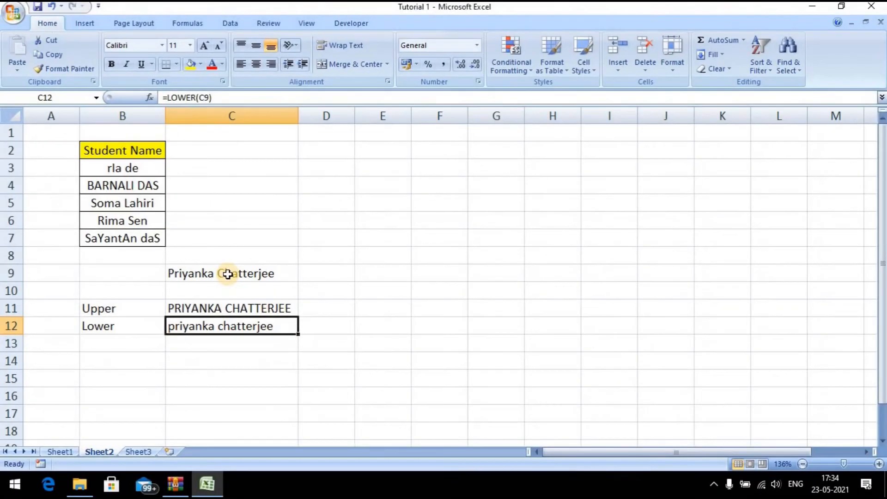
key(Left)
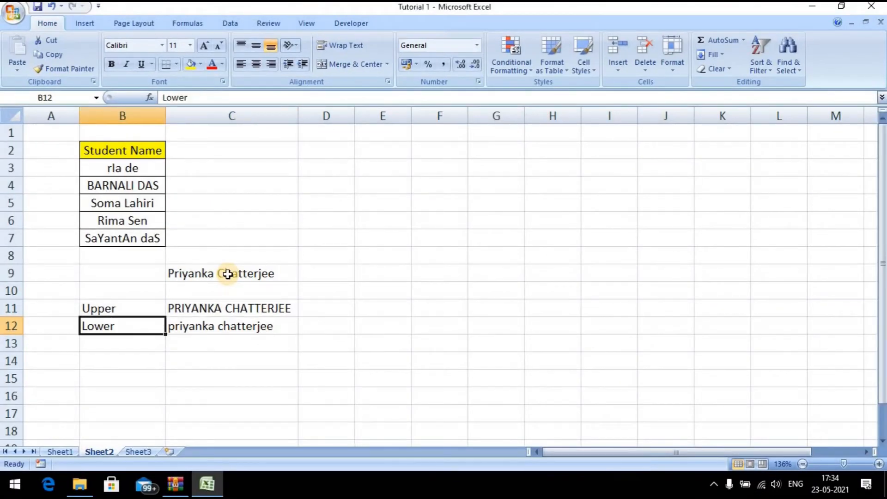
key(Up)
key(Right)
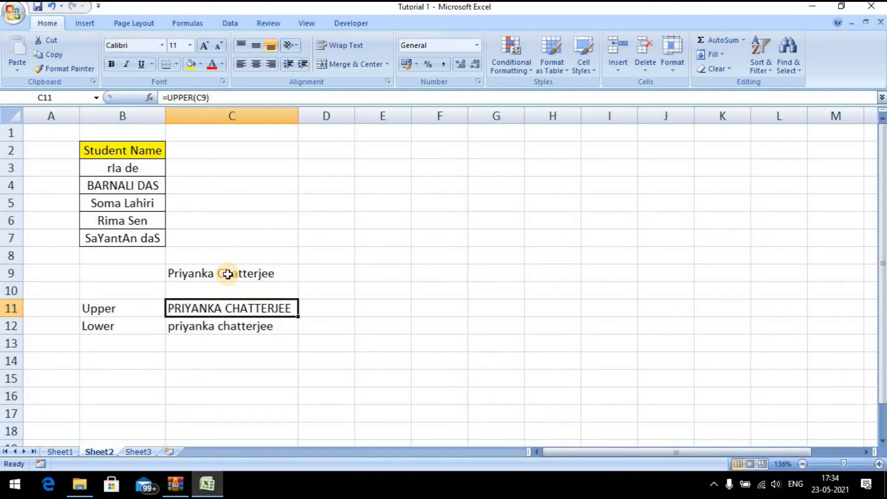
key(Down)
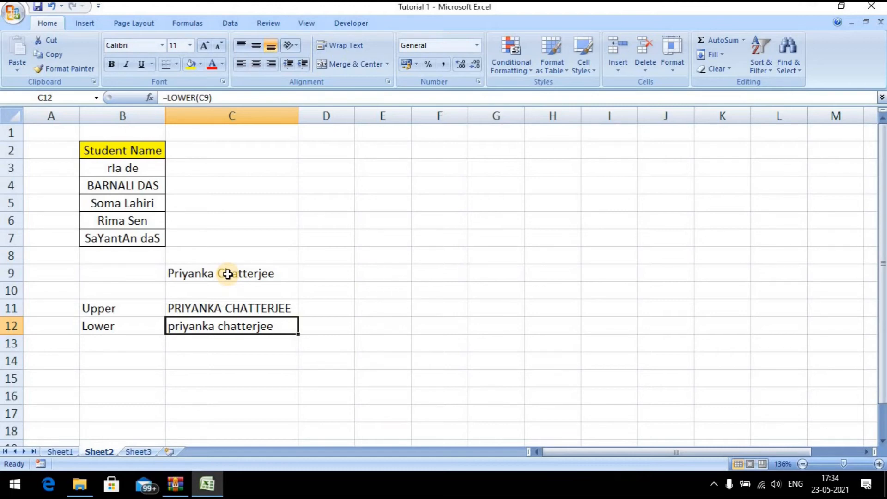
key(Down)
key(Left)
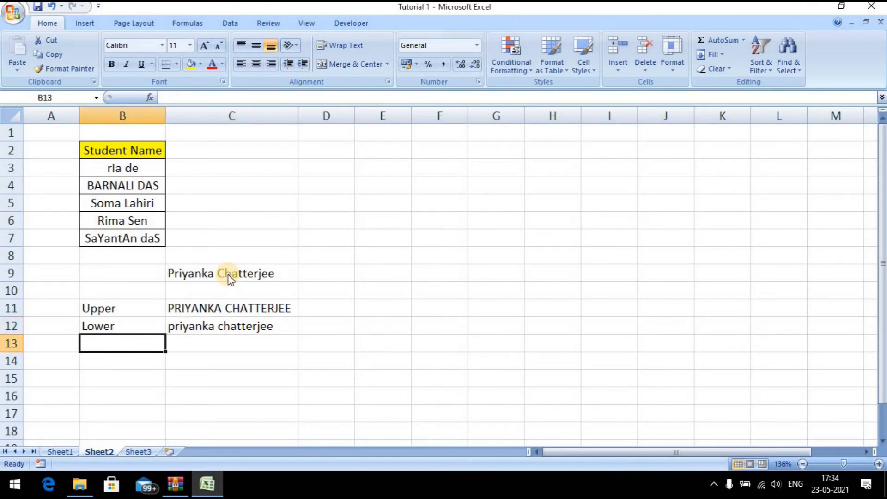
Type the label 'Proper' into B13 and move to C13 beside it
text(Proper)
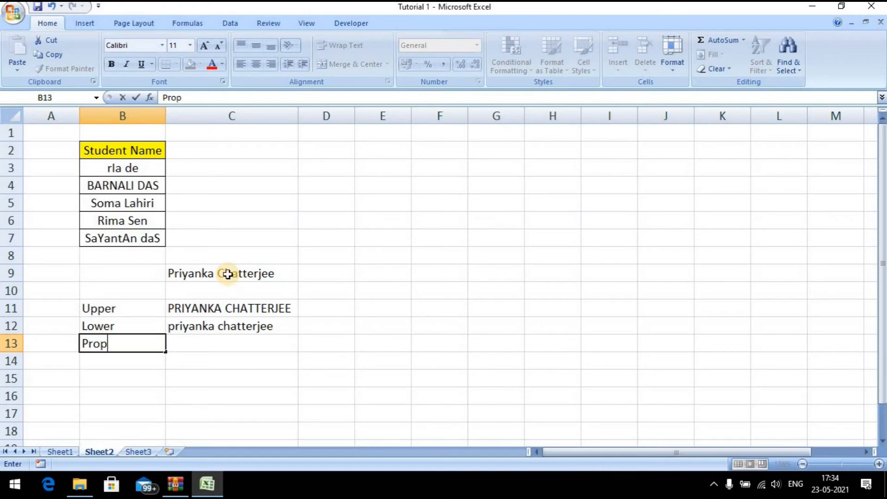
key(Return)
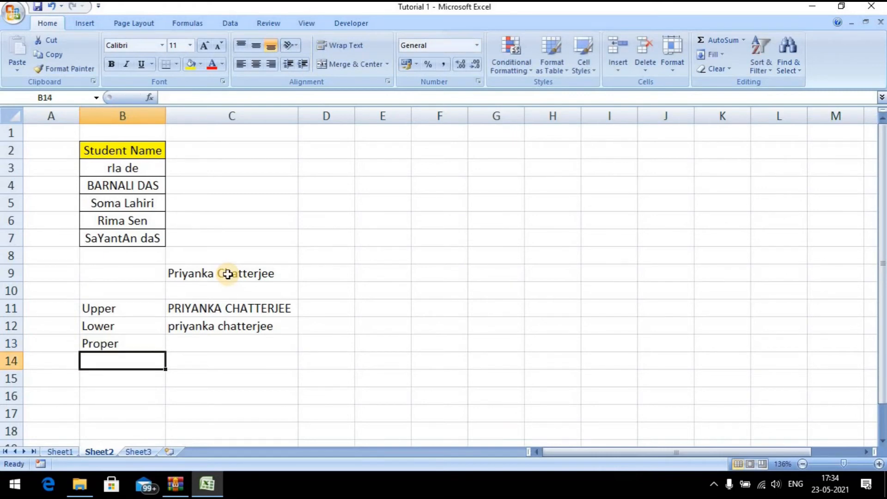
key(Up)
key(Right)
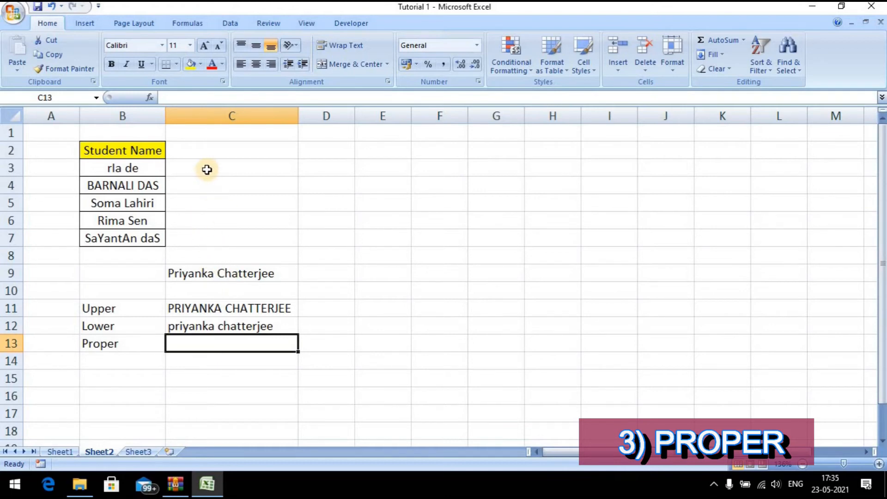
Select the five student names in column B, starting from B3
click(145, 169)
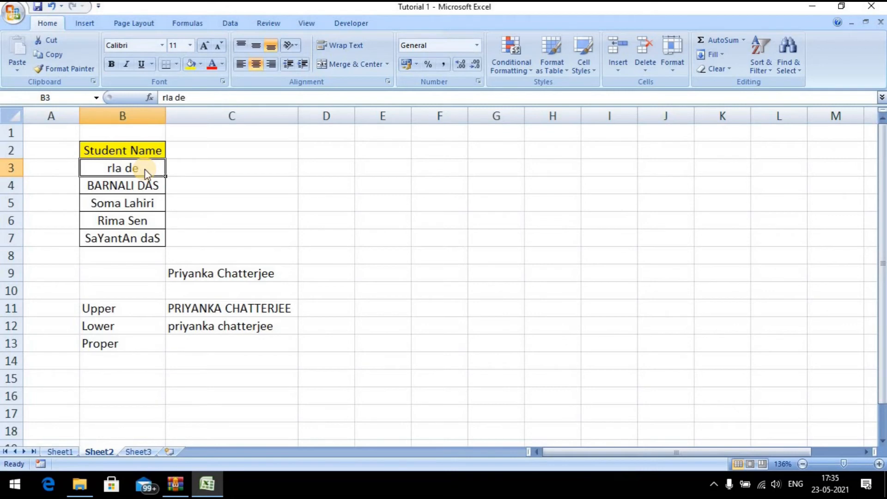
key(shift+Down)
key(shift+Down)
key(shift+Down)
key(shift+Down)
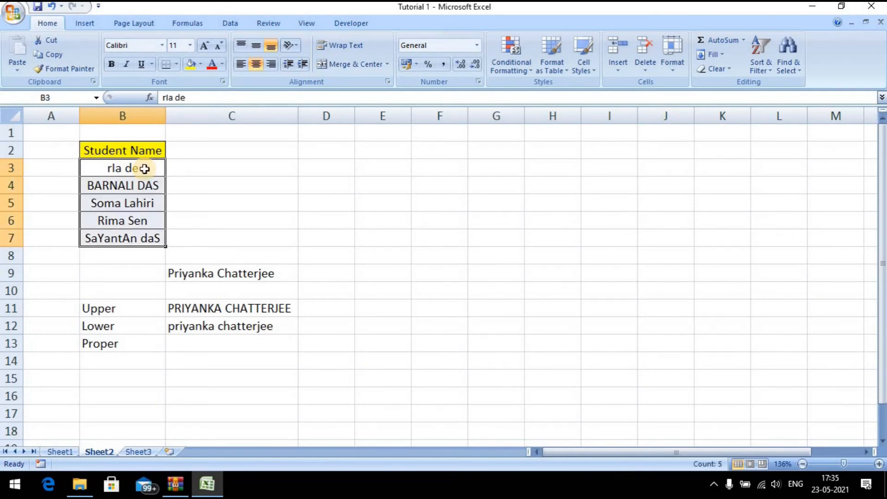
key(Up)
key(Up)
key(Down)
key(shift+Down)
key(shift+Down)
key(shift+Down)
key(shift+Down)
key(shift+Down)
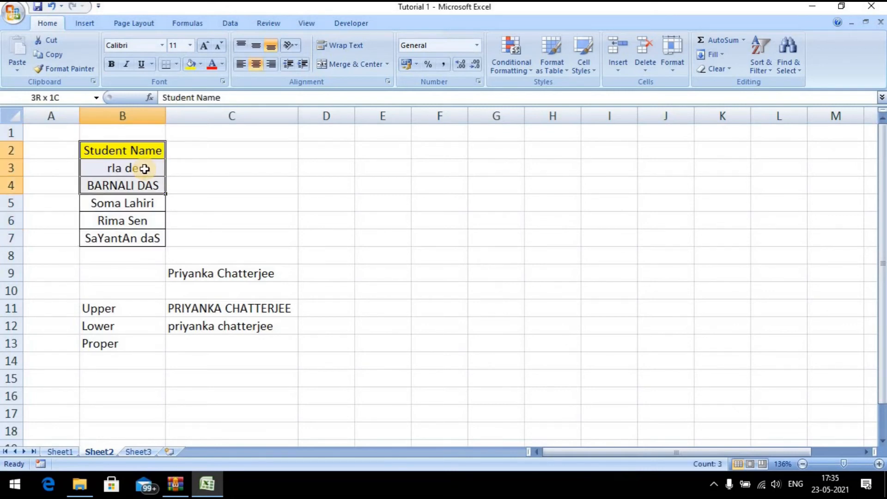
key(Down)
key(shift+Down)
key(shift+Down)
key(shift+Down)
key(shift+Down)
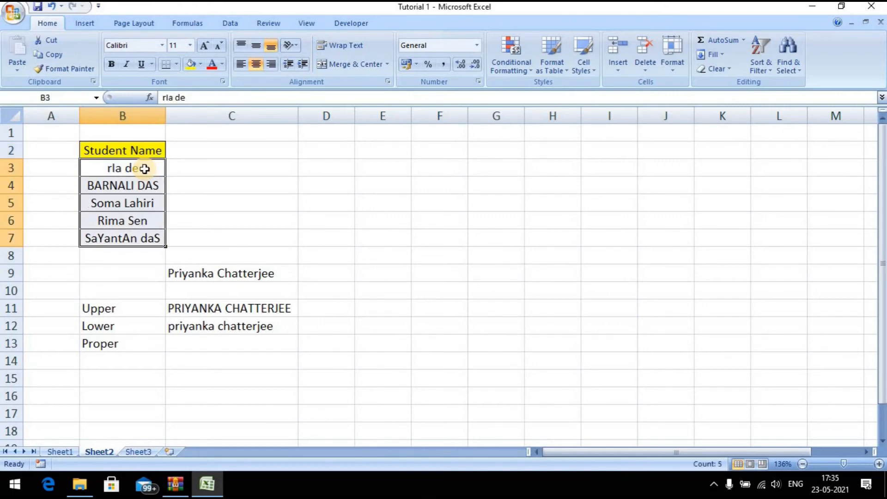
Enter =PROPER(B3) in C3, dismissing the missing-parenthesis warning along the way
click(180, 169)
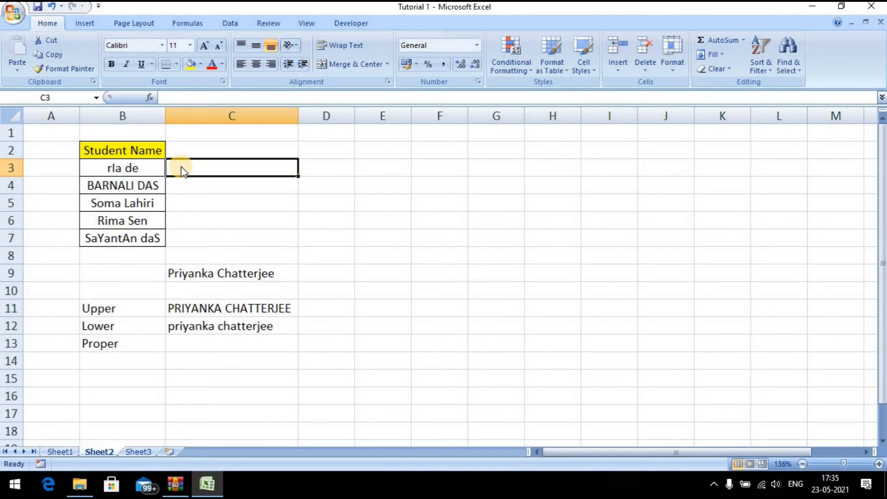
text(=pr)
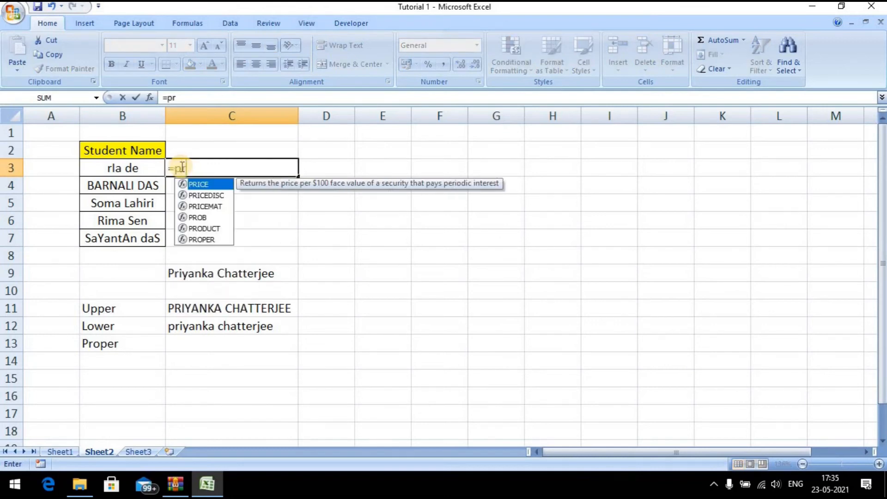
text(oper)
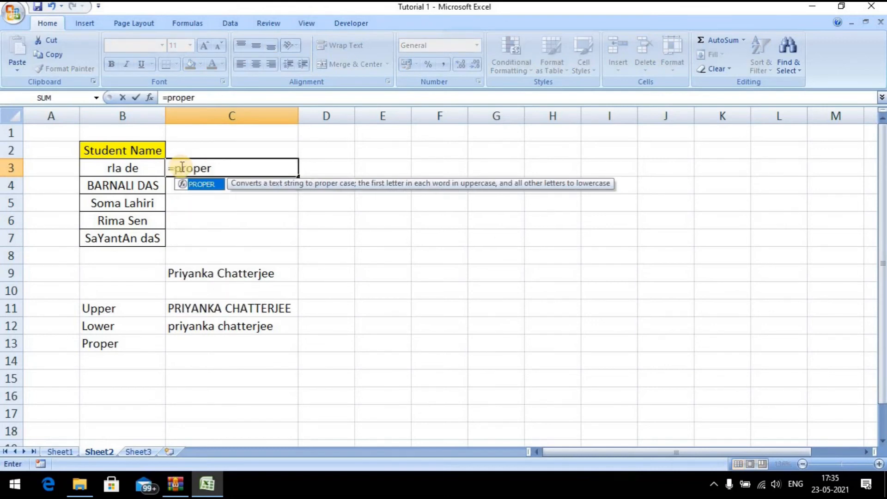
key(Tab)
click(181, 167)
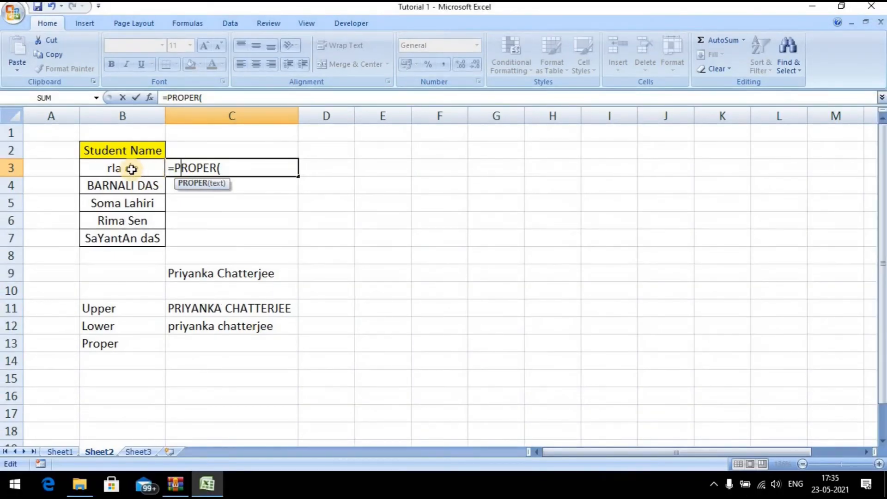
click(132, 169)
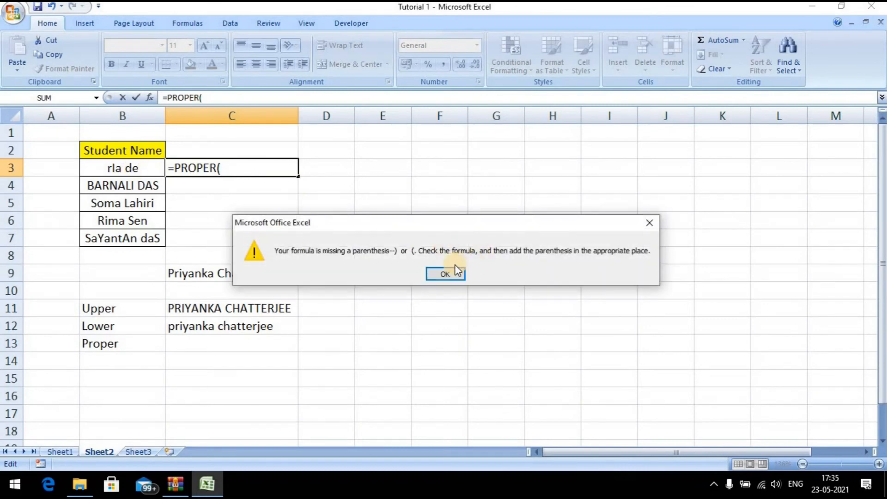
click(446, 273)
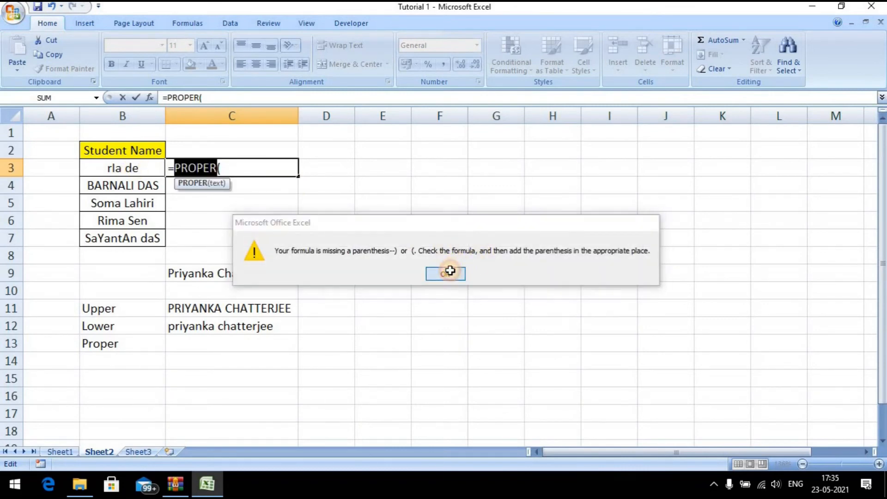
click(212, 97)
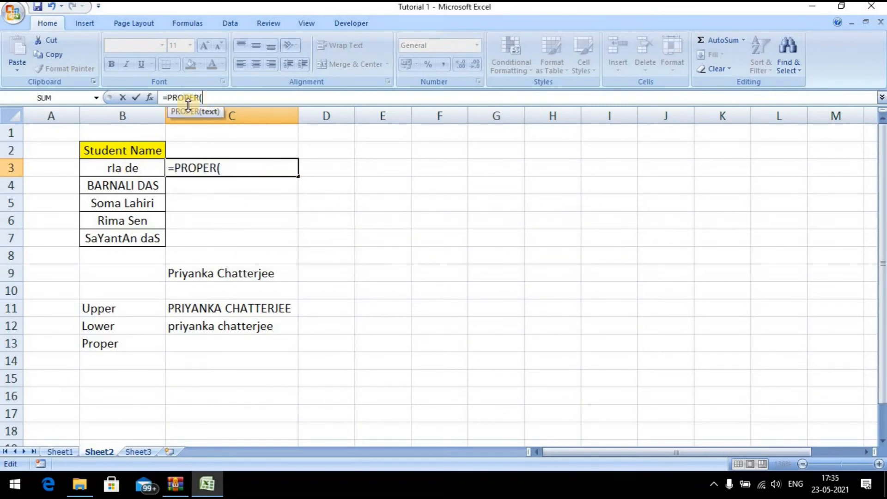
click(123, 167)
text())
key(Return)
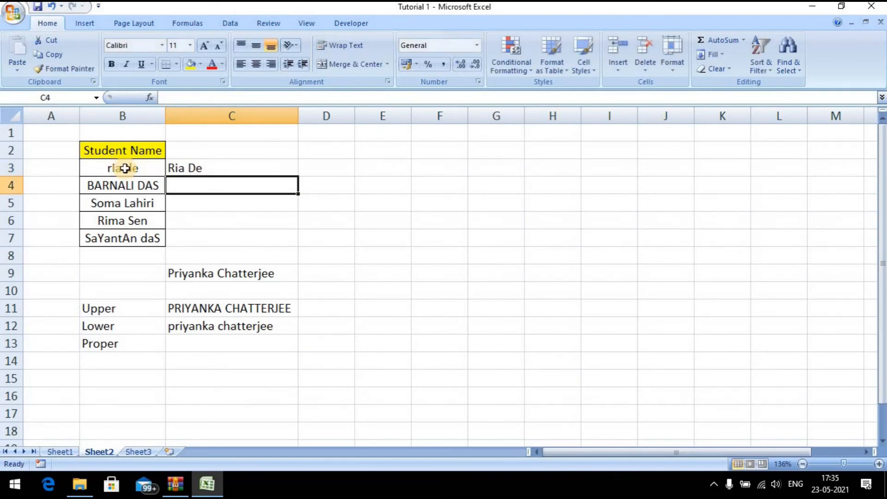
Copy the PROPER formula down C3:C7, then check the results down to C13
key(Down)
key(Down)
key(Down)
key(shift+Up)
key(shift+Up)
key(shift+Up)
key(shift+Up)
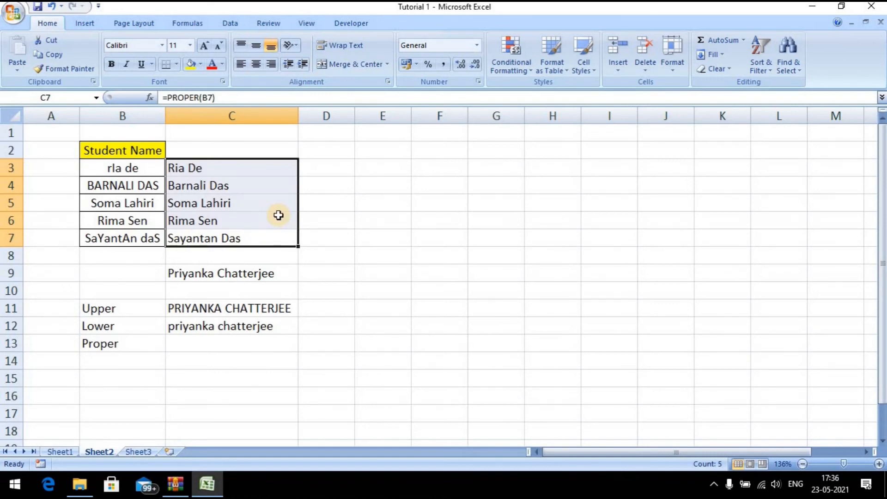
click(253, 168)
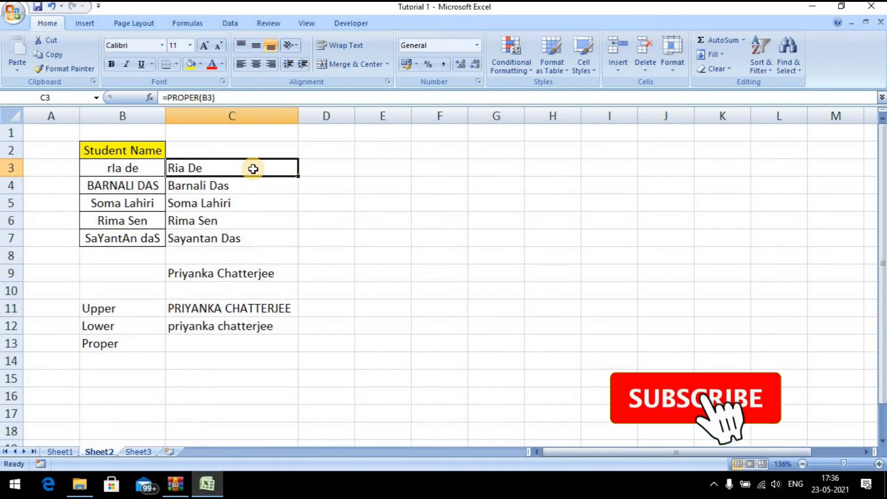
key(Down)
key(Down)
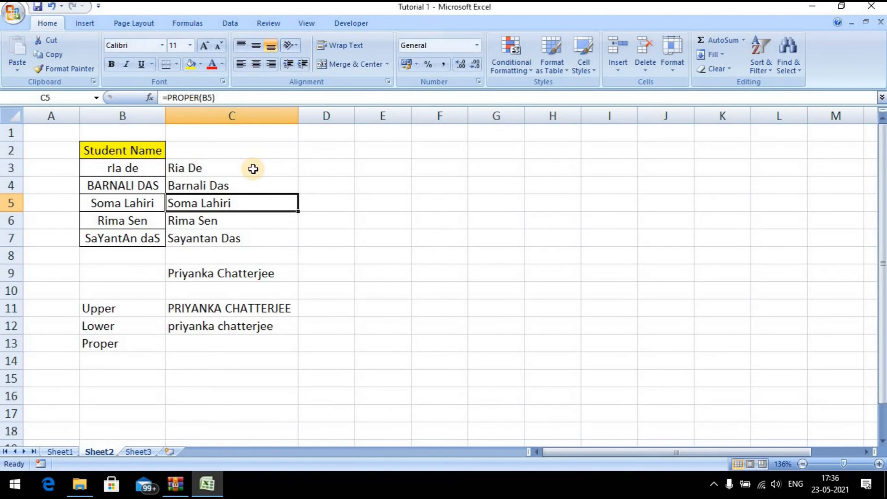
key(Down)
key(Down)
key(Down)
key(Down)
key(Down)
key(Down)
key(Down)
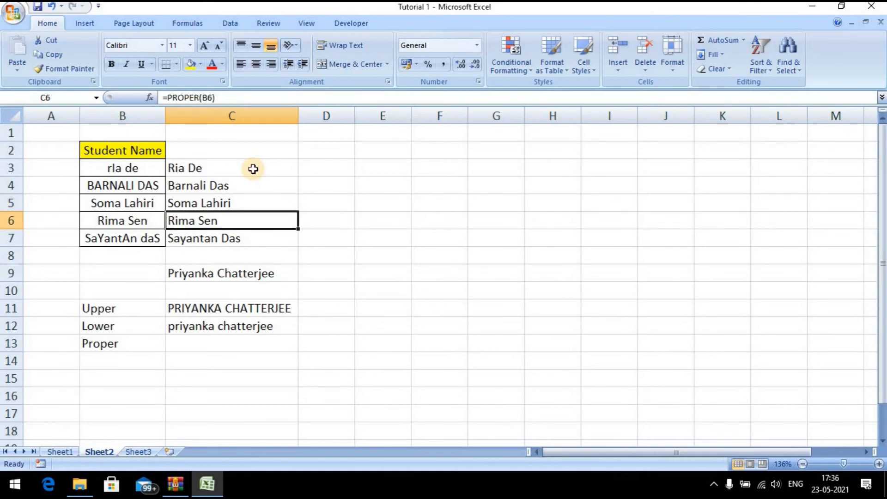
key(Down)
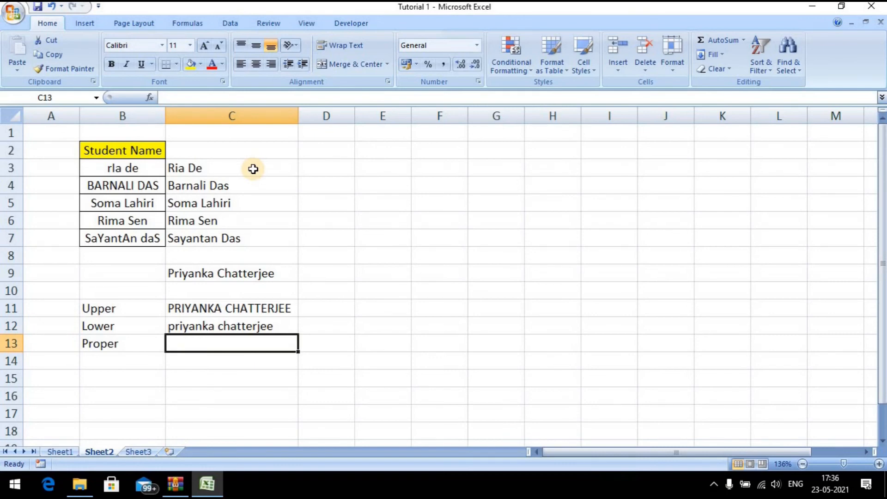
Enter =PROPER(B3) in C13 beside the Proper label, giving Ria De
text(=)
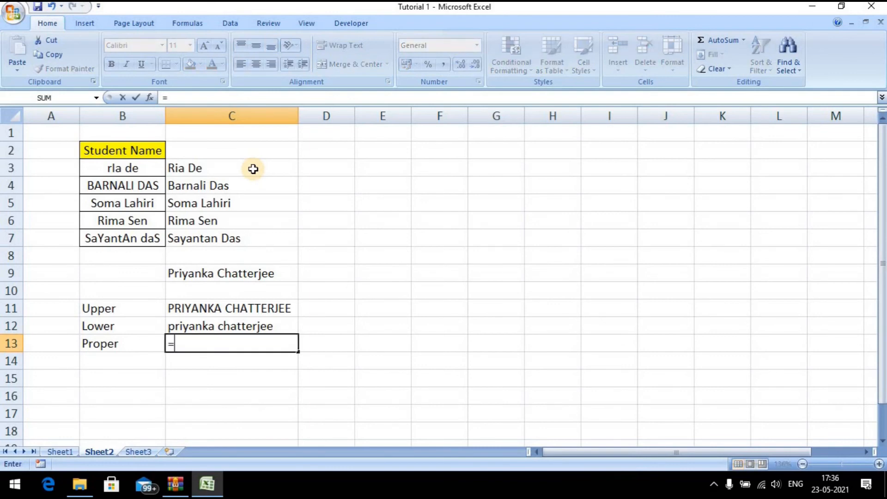
text(proper)
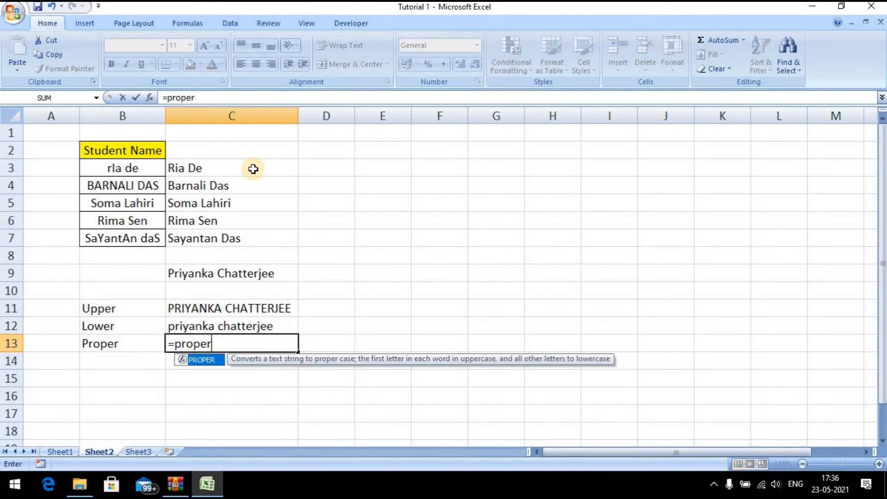
key(Tab)
click(190, 279)
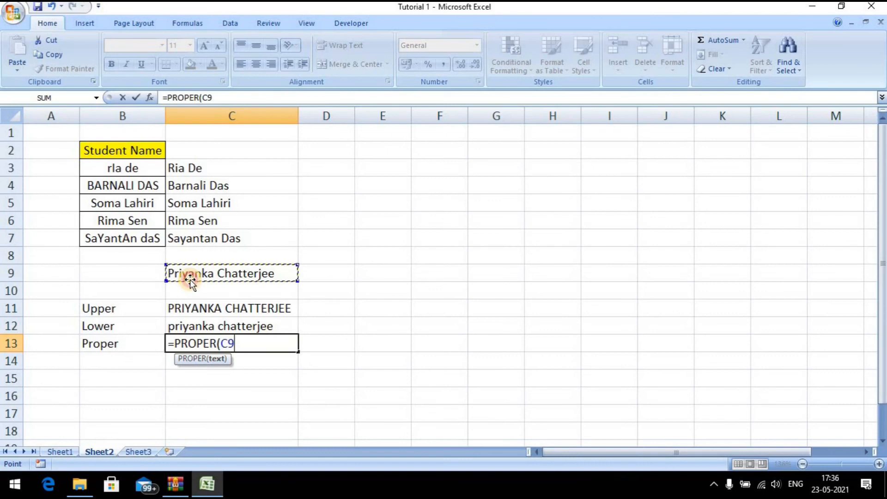
click(142, 170)
text())
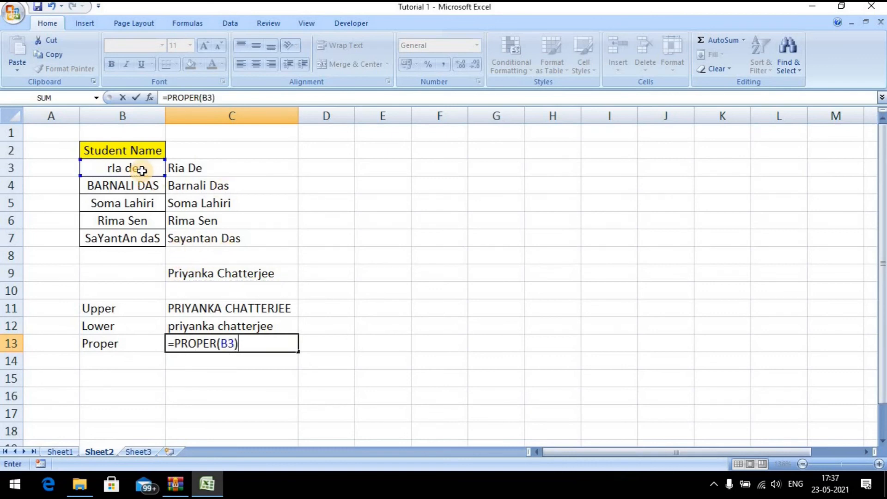
key(Return)
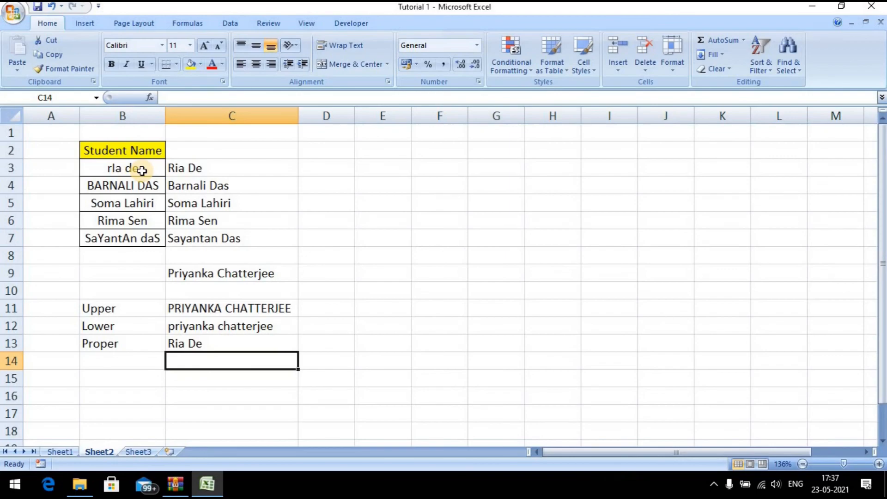